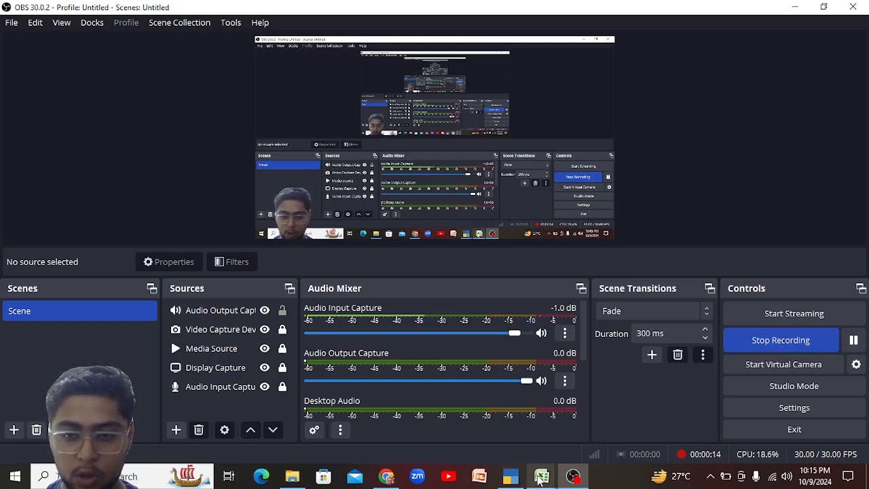
Switch to Excel and bring up the GSTR-1 September 2024-25 workbook.
mouse_move(540, 475)
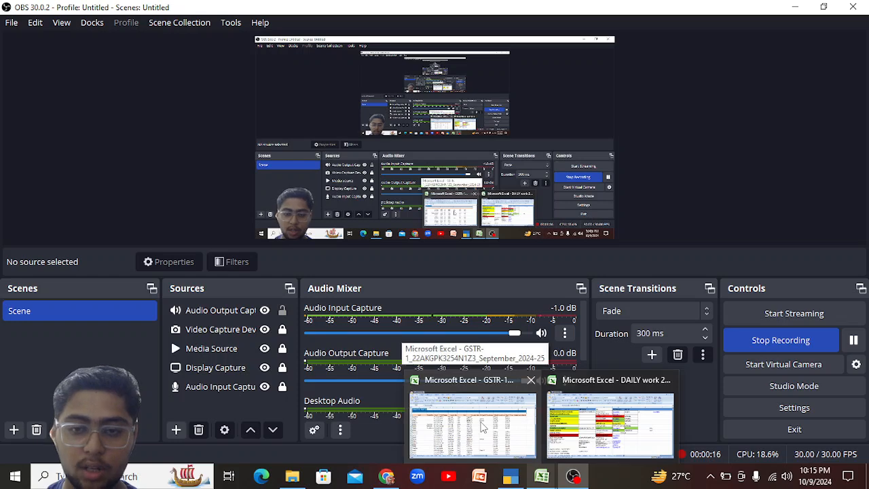
click(483, 425)
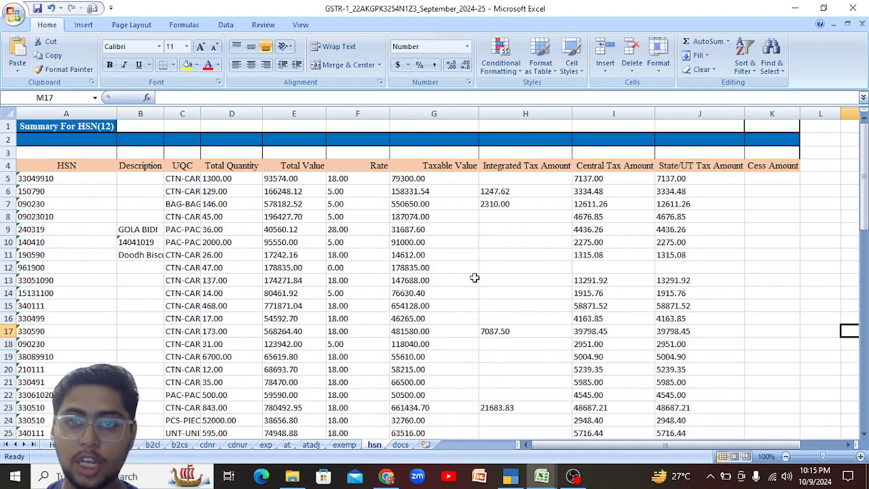
Examine the HSN summary's first two data rows, from the taxable value and tax amounts back to the HSN code.
click(781, 193)
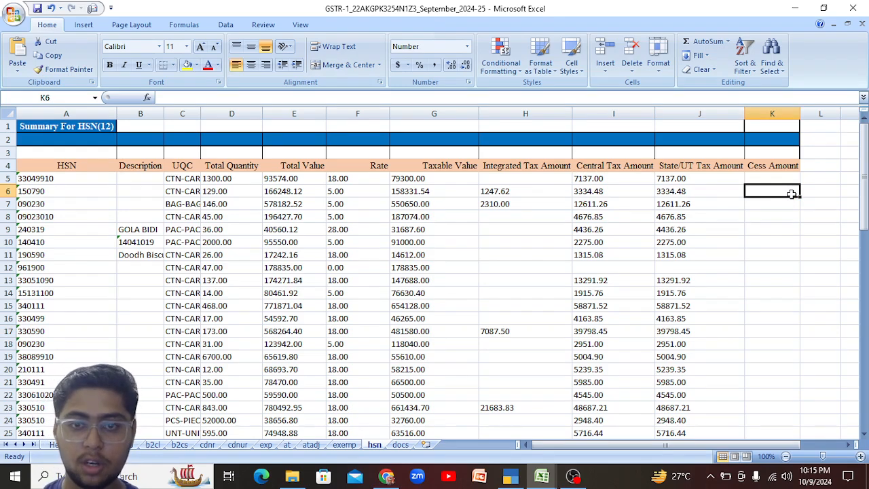
key(Right)
key(Right)
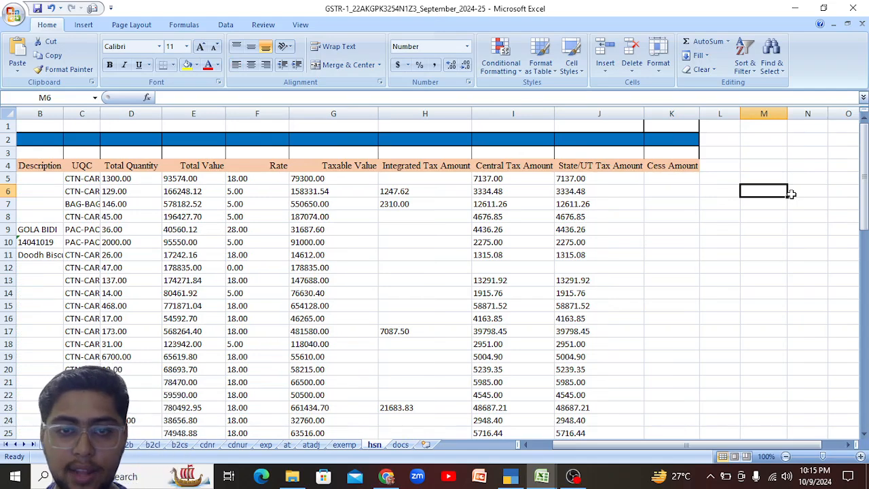
click(323, 177)
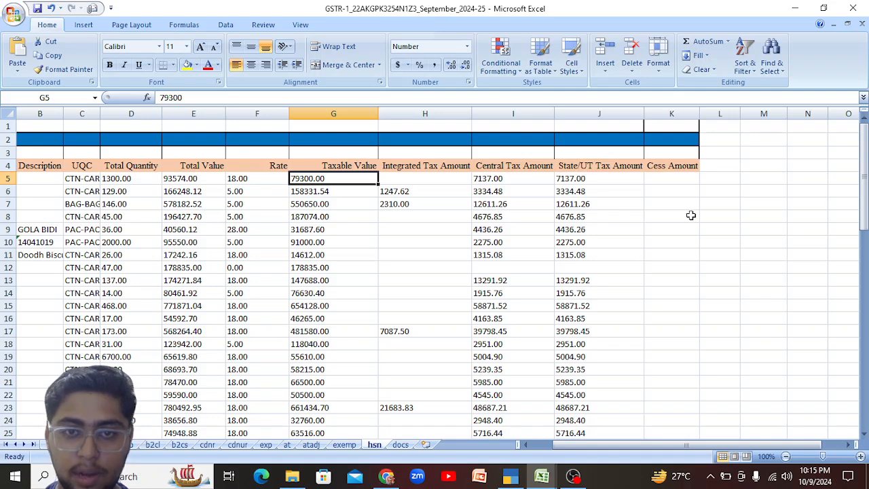
key(Right)
key(Right)
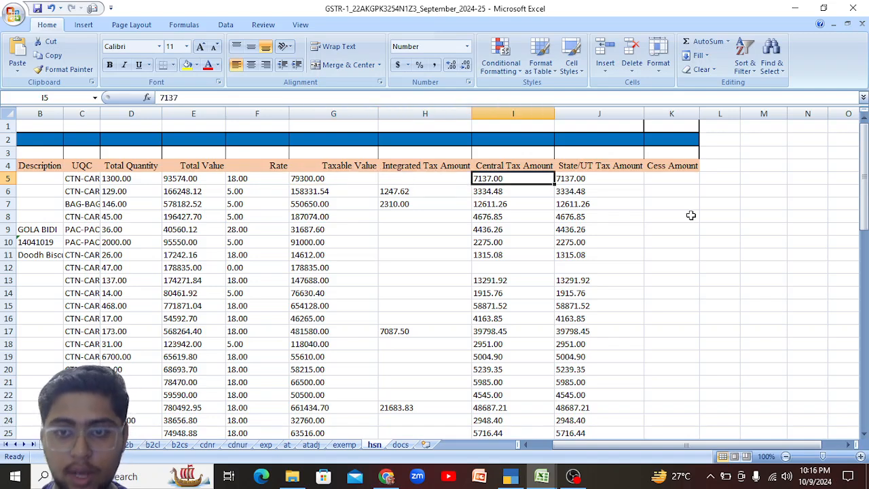
key(Right)
key(Left)
key(Left)
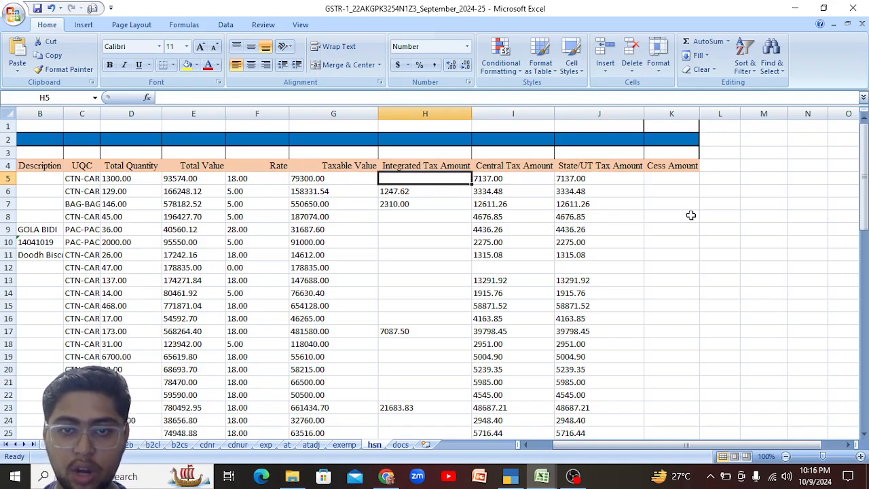
key(Down)
key(Left)
key(Left)
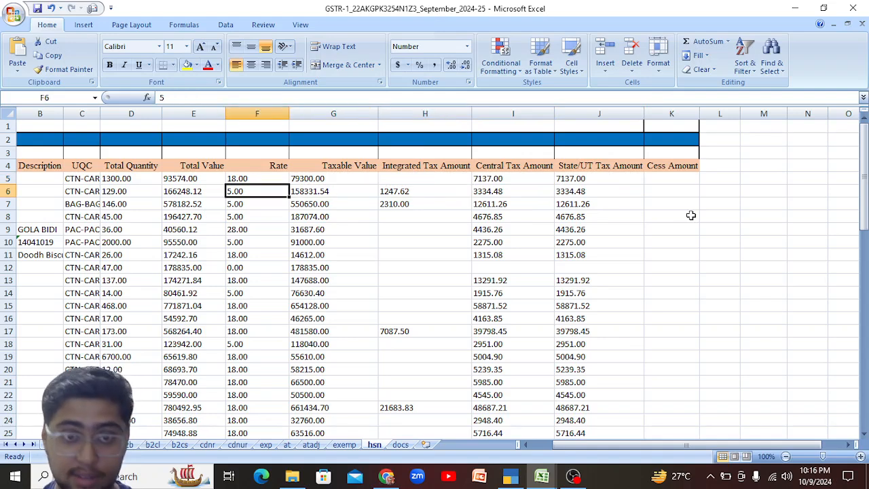
key(Left)
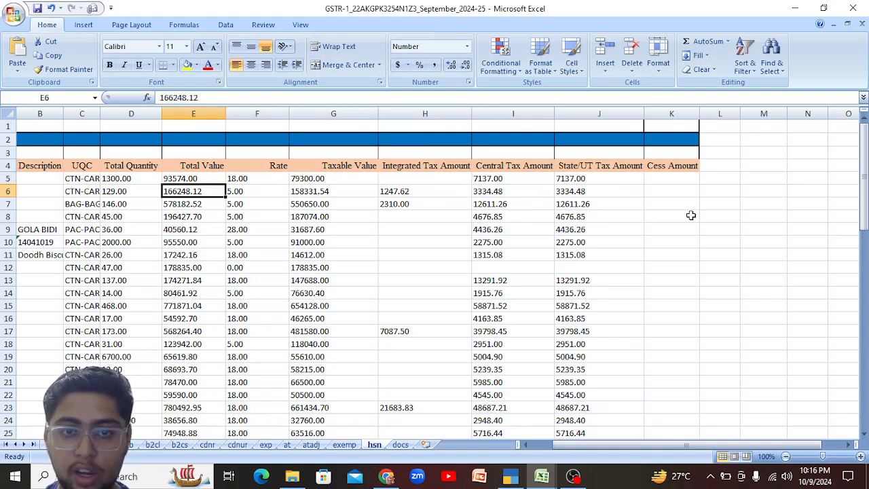
key(Left)
key(Left)
key(Left)
key(Left)
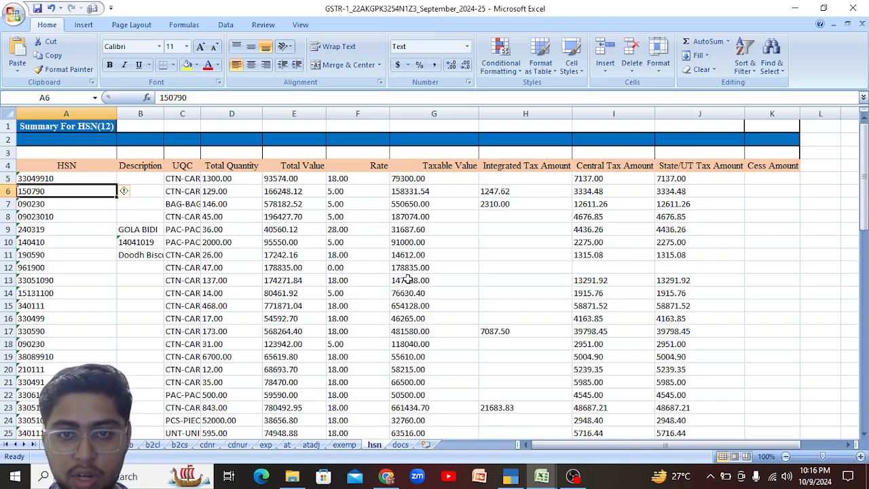
Check the taxable value, rate and central tax amount in row 5 of the HSN summary.
click(771, 187)
key(Right)
key(Right)
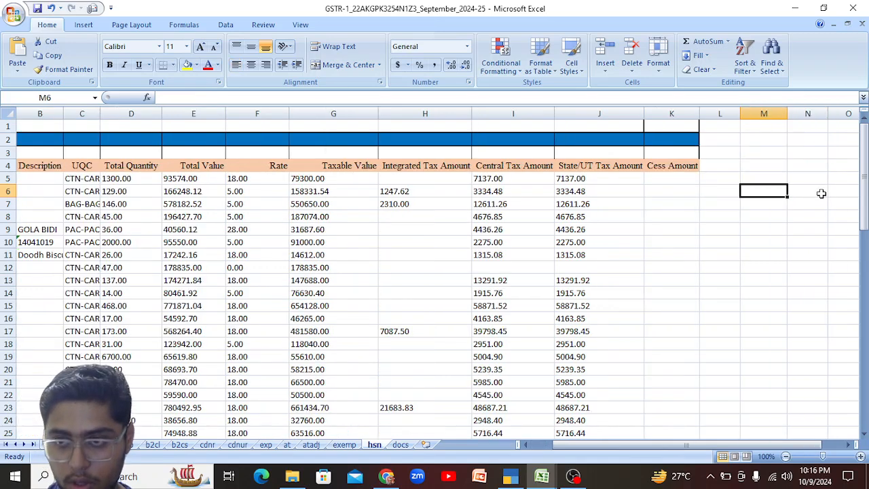
key(Up)
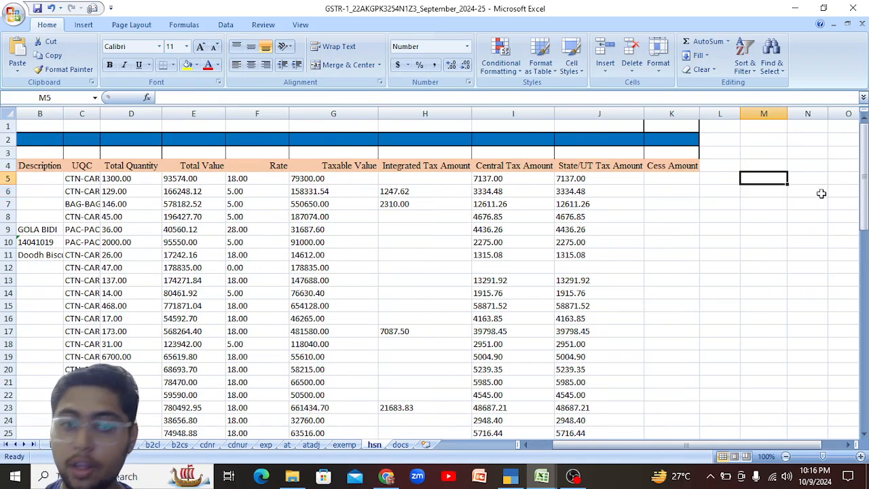
click(341, 182)
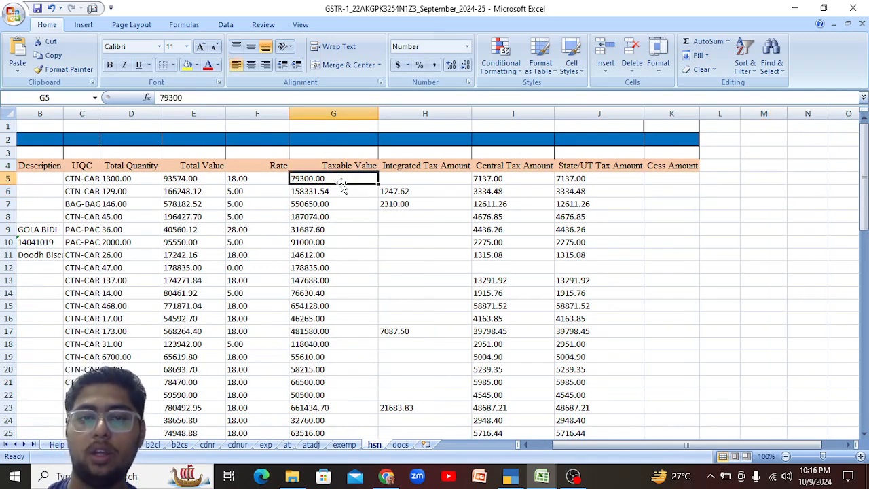
click(240, 177)
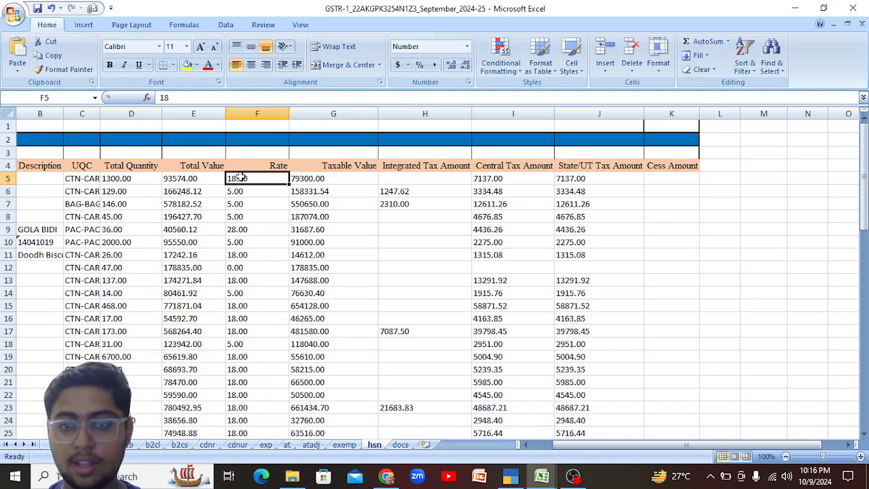
click(505, 178)
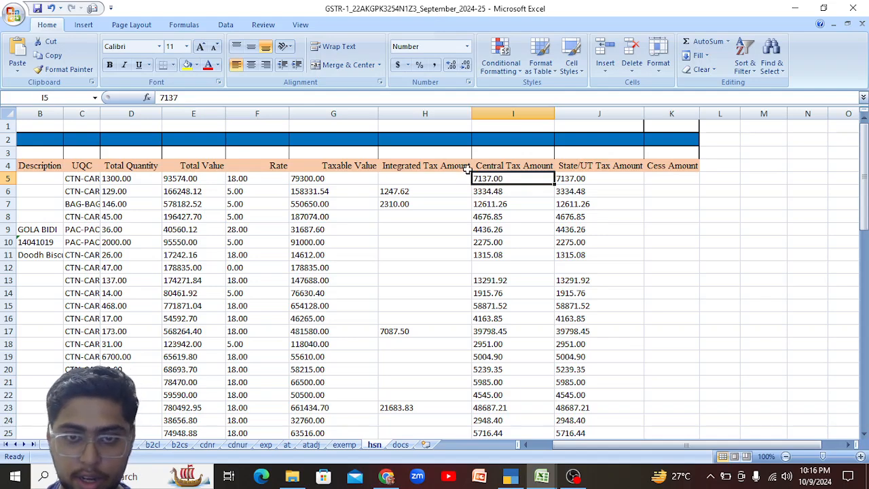
click(314, 179)
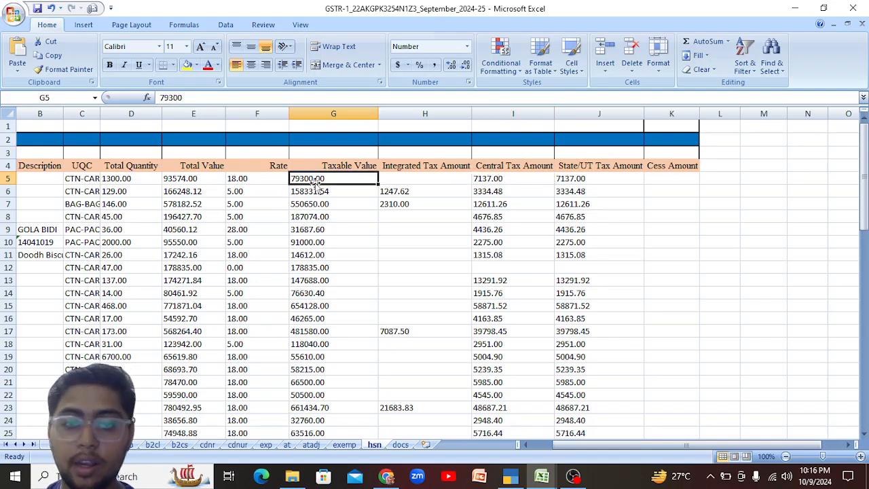
Open Calculator and place its window clear of row 5's taxable value and central and state tax amounts.
click(139, 478)
text(ca)
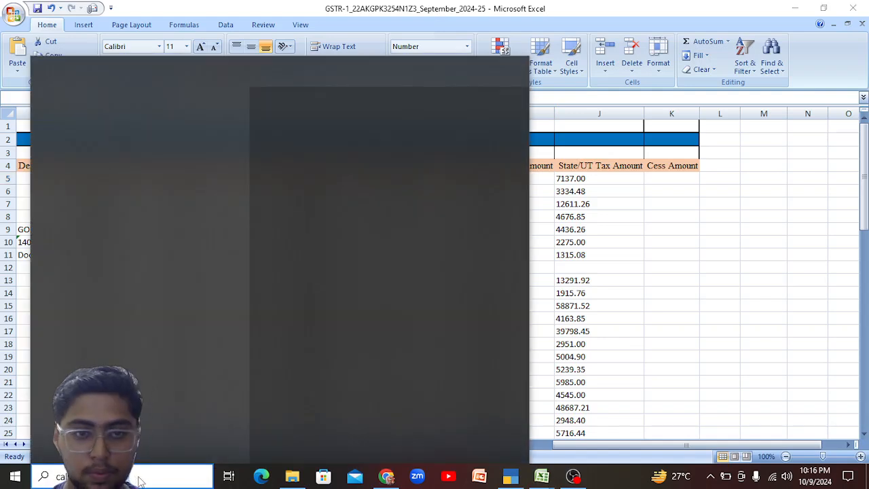
text(l)
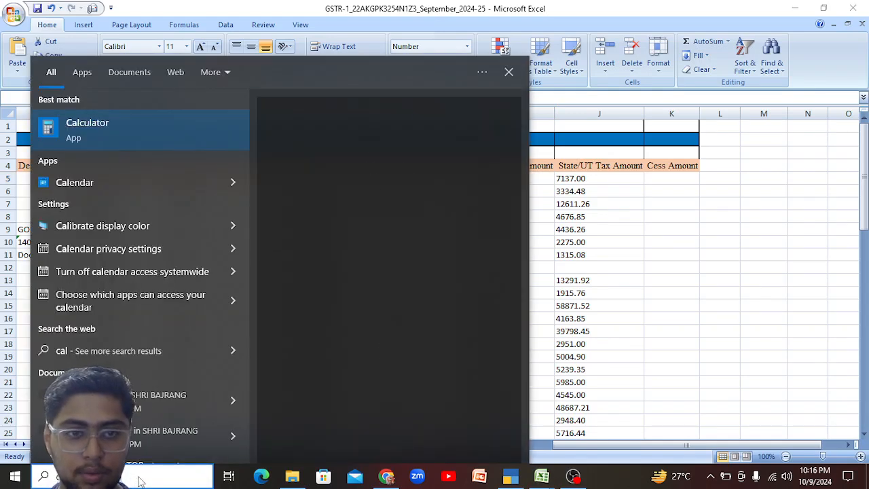
key(Escape)
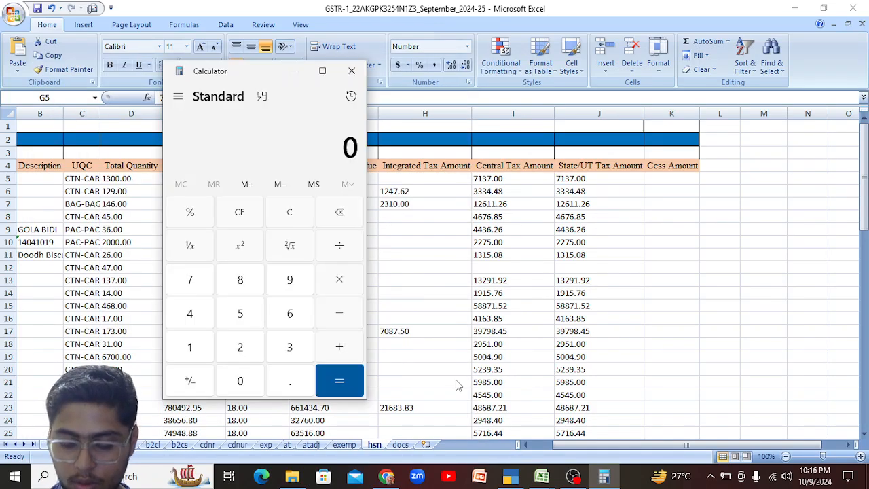
drag(269, 72, 755, 80)
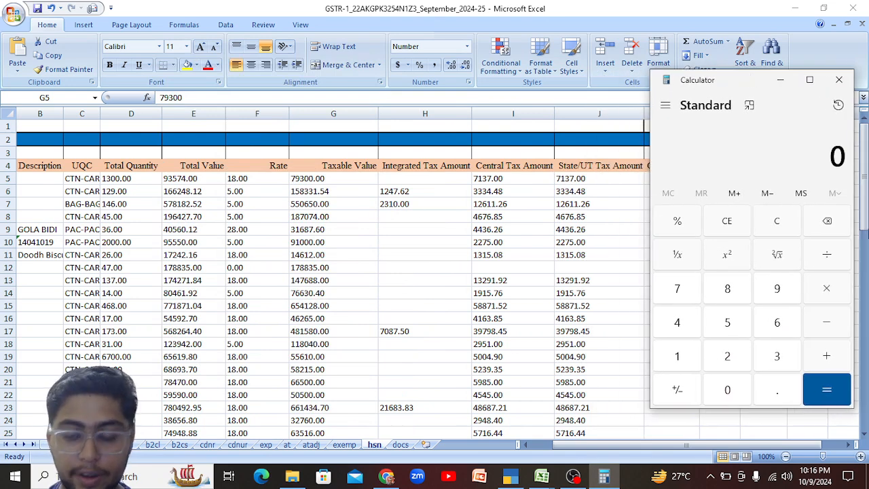
Calculate 79300 × 9 ÷ 100 in Calculator and compare the result with the central tax amount in I5.
text(79300*)
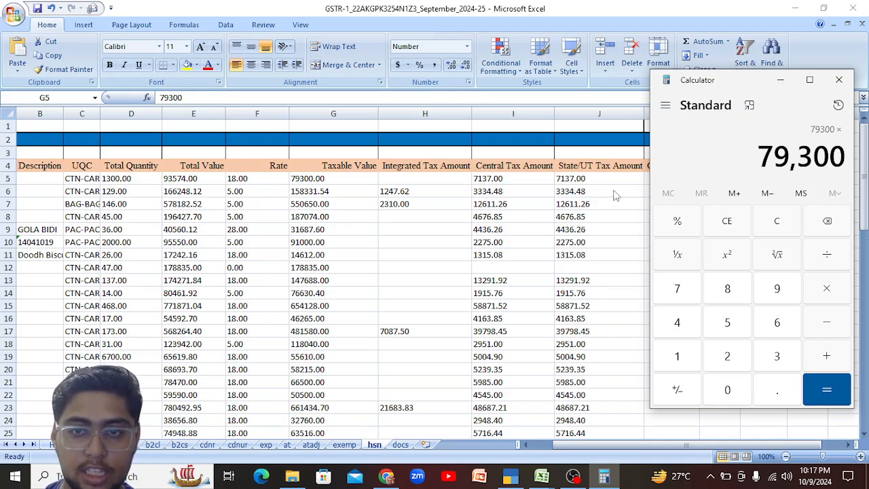
click(597, 195)
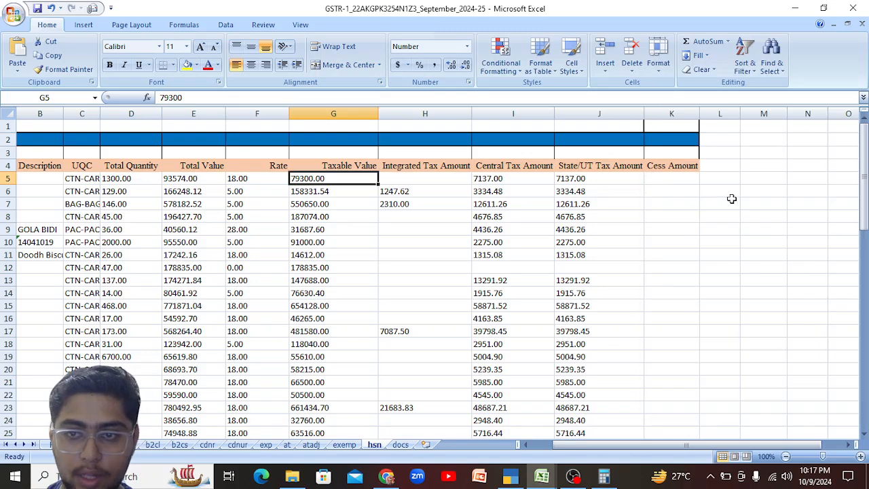
click(731, 202)
click(603, 476)
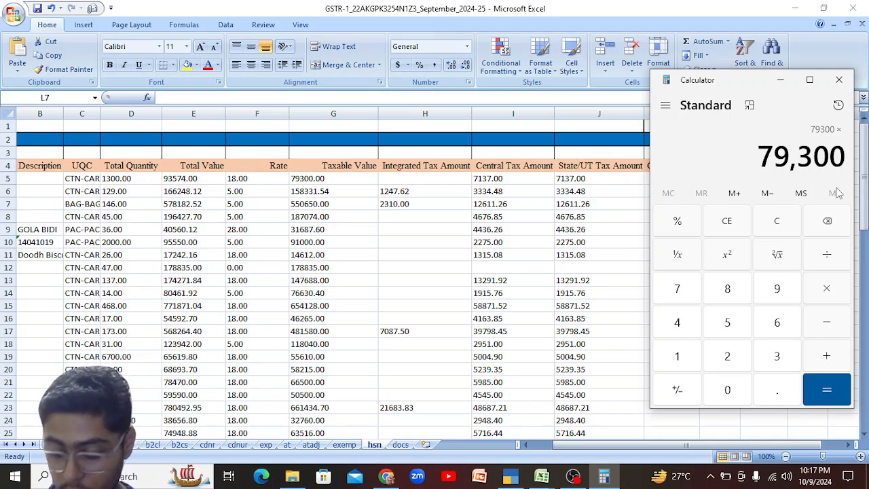
key(9)
key(slash)
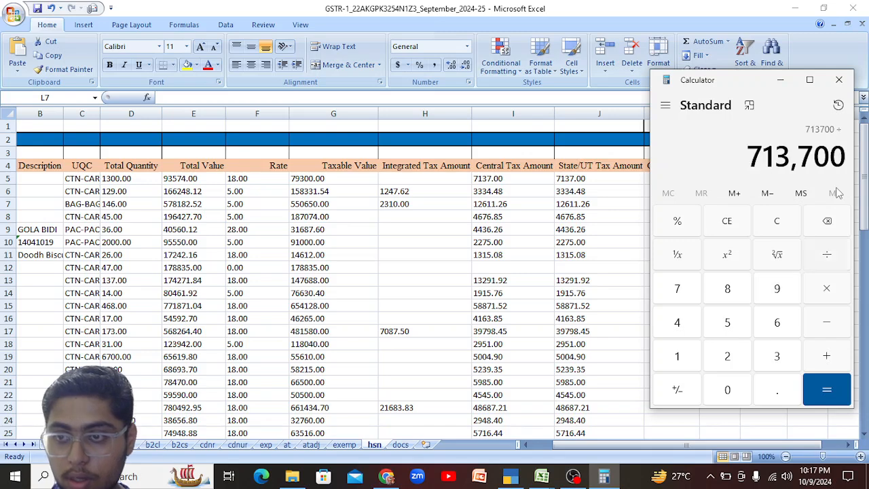
text(100)
key(Return)
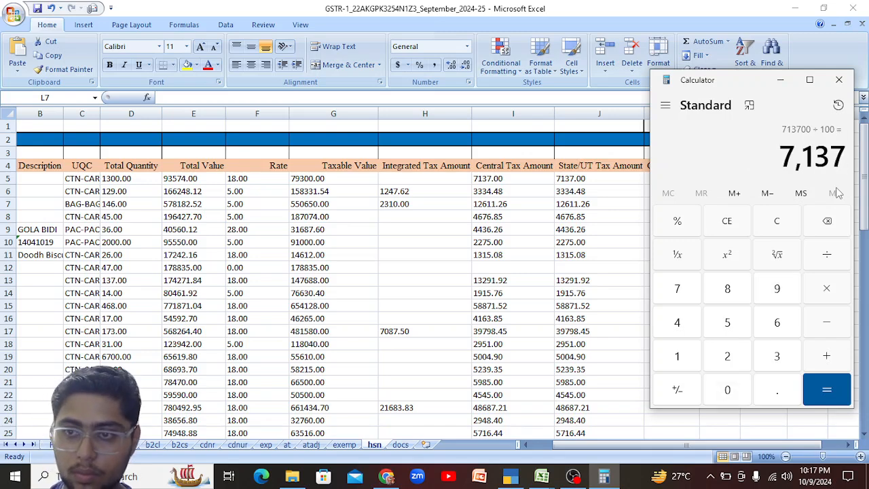
click(529, 182)
click(531, 178)
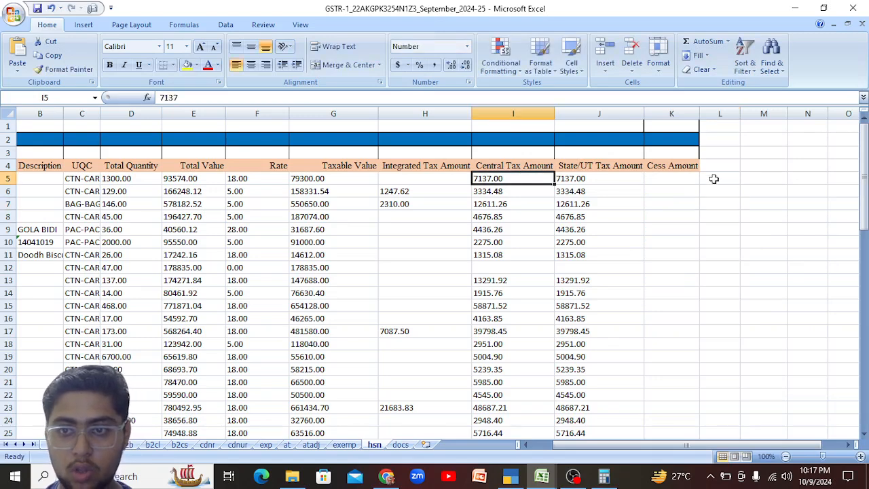
Total row 5's integrated, central and state tax amounts in cell L5 with the formula =H5+I5+J5.
click(713, 178)
drag(402, 177, 574, 331)
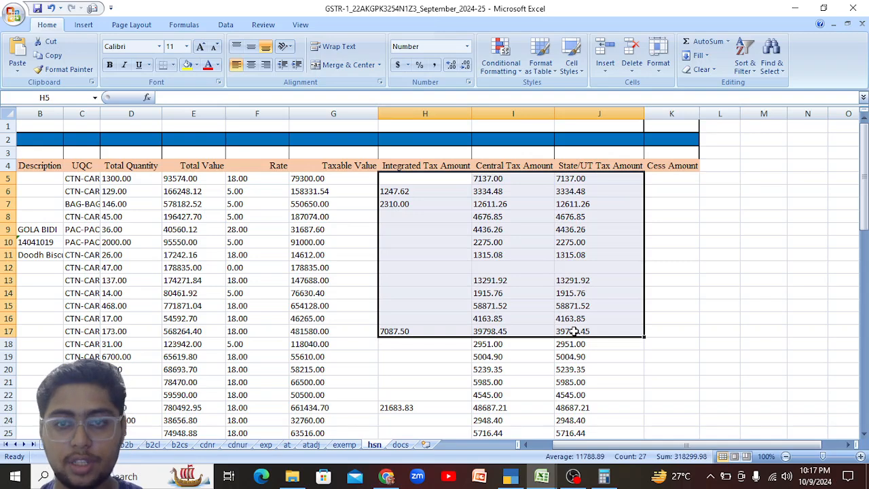
click(732, 201)
click(736, 177)
text(=)
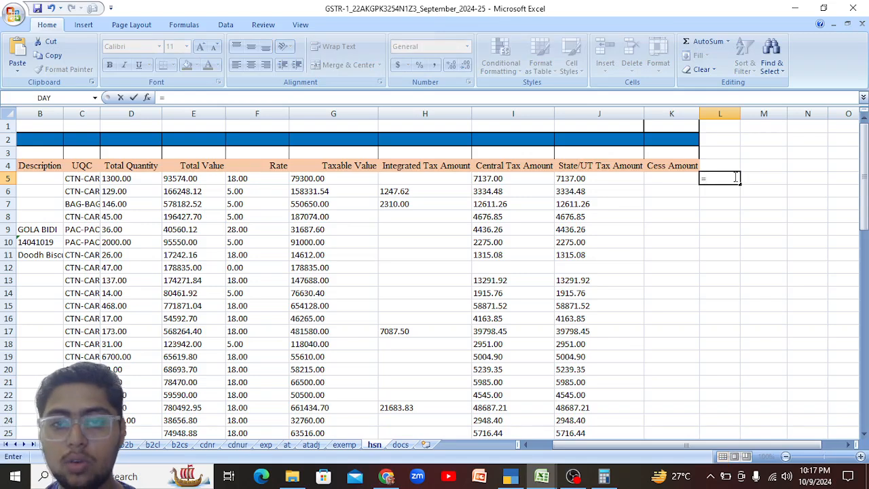
click(462, 176)
text(+)
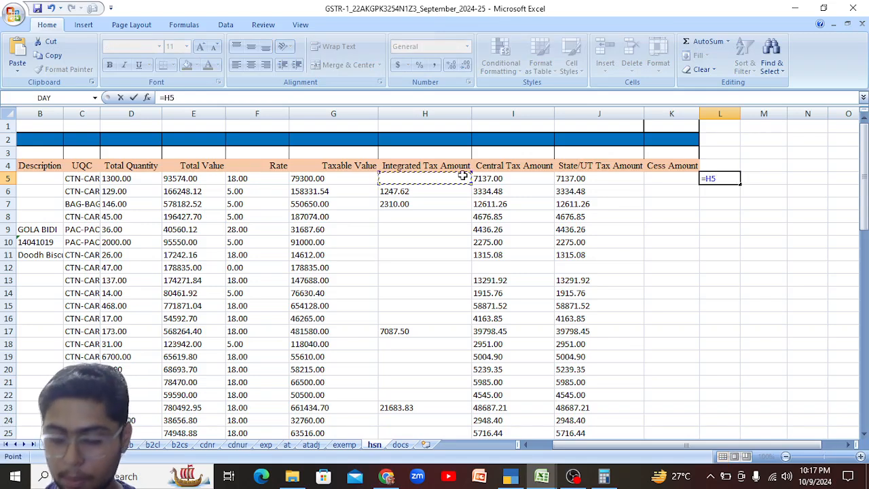
click(492, 178)
text(+)
click(586, 179)
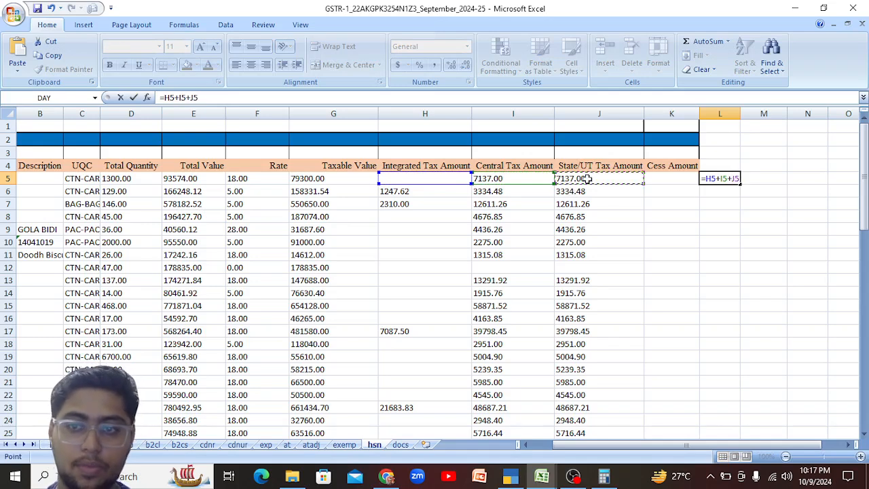
key(Return)
Review the tax amounts and rate in row 5, and the integrated, central and state tax amounts in row 6.
drag(443, 180, 607, 187)
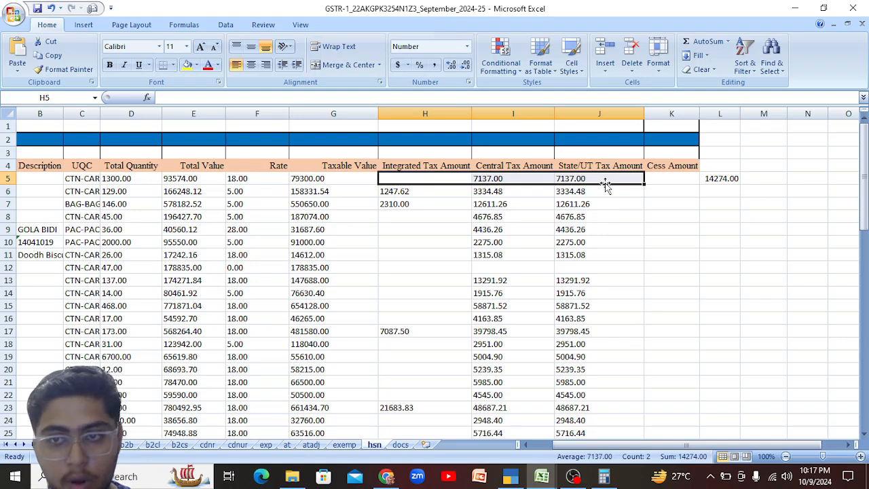
drag(443, 179, 583, 180)
drag(529, 180, 598, 186)
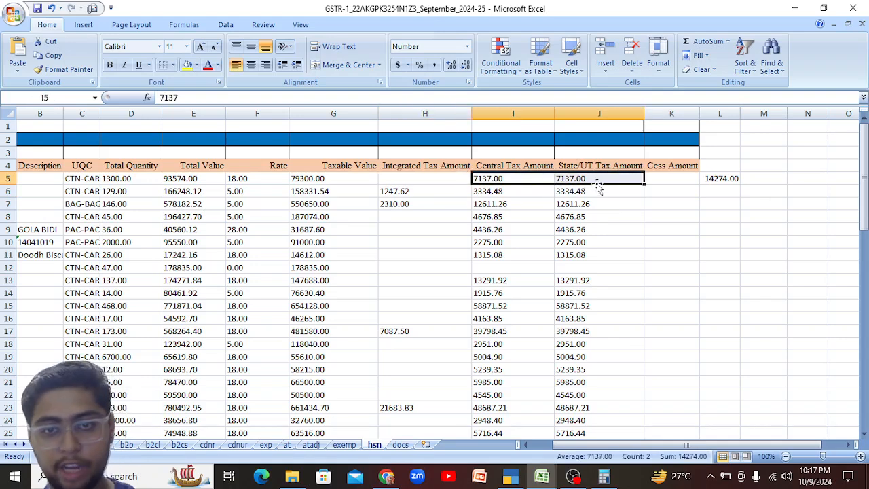
click(265, 182)
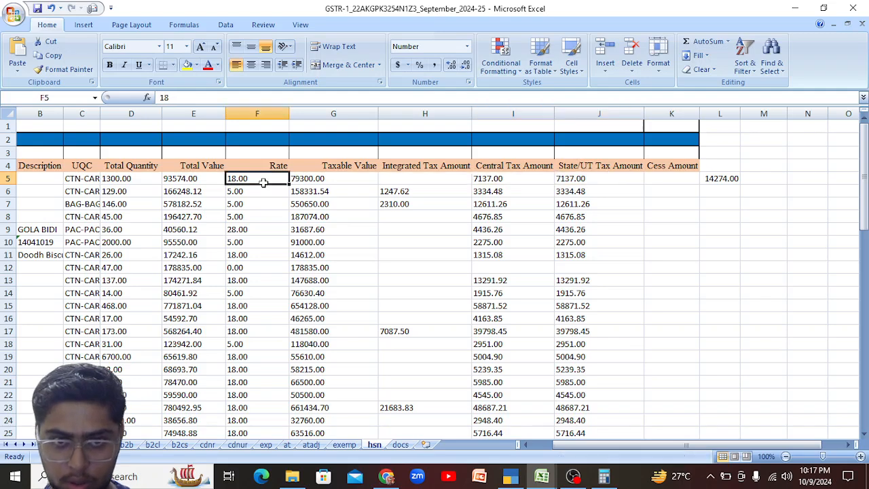
drag(506, 194, 574, 191)
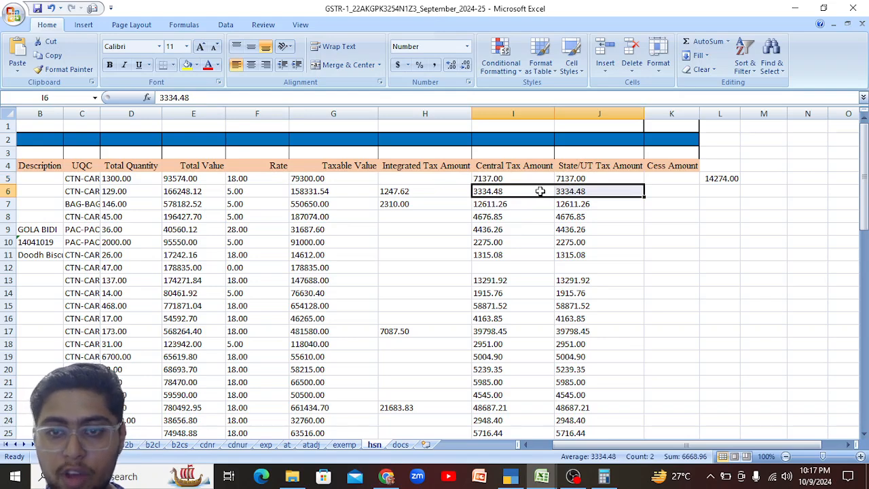
click(403, 190)
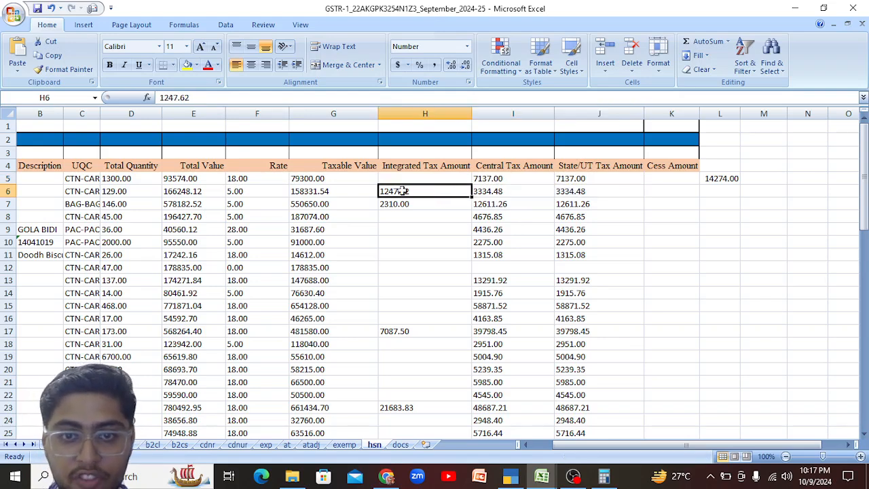
Review row 6's integrated, central and state tax amounts and the total-tax formula in L5.
drag(403, 190, 606, 191)
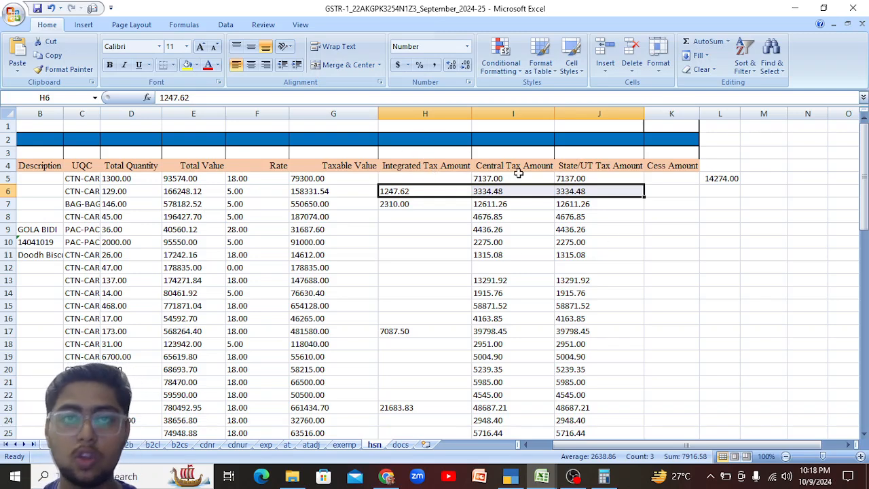
drag(434, 191, 589, 196)
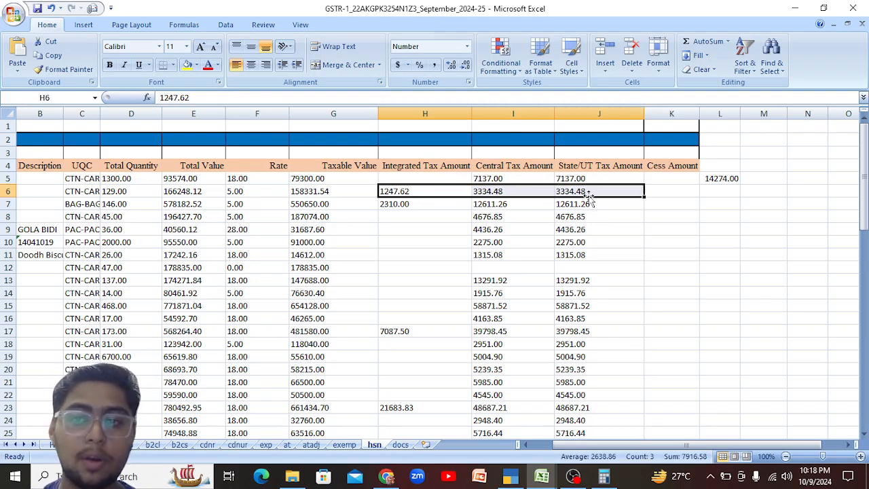
click(721, 179)
mouse_move(739, 185)
mouse_down()
mouse_move(746, 235)
mouse_move(739, 184)
mouse_up()
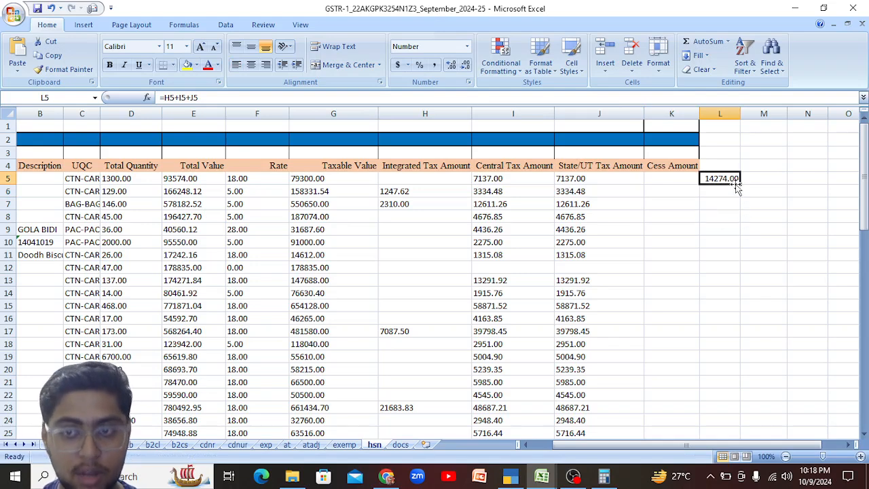
Calculate row 5's expected tax from its taxable value and rate in cell M5 with the formula =G5*F5/100.
click(745, 214)
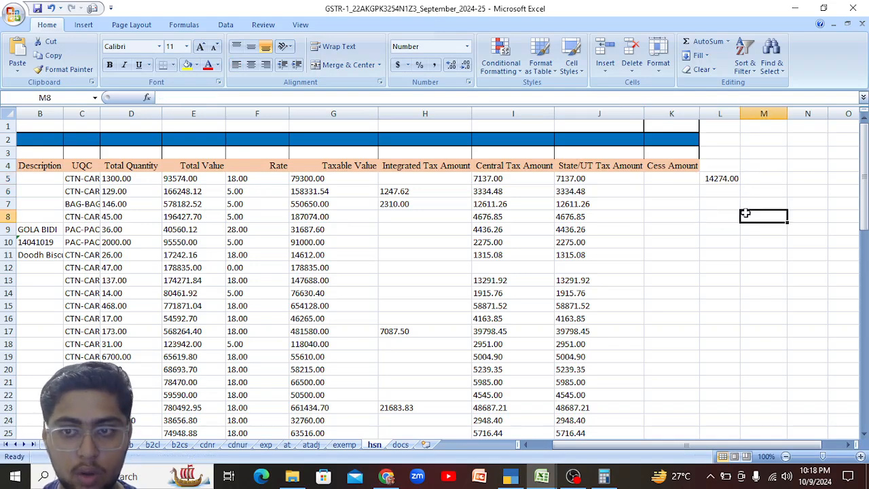
click(763, 177)
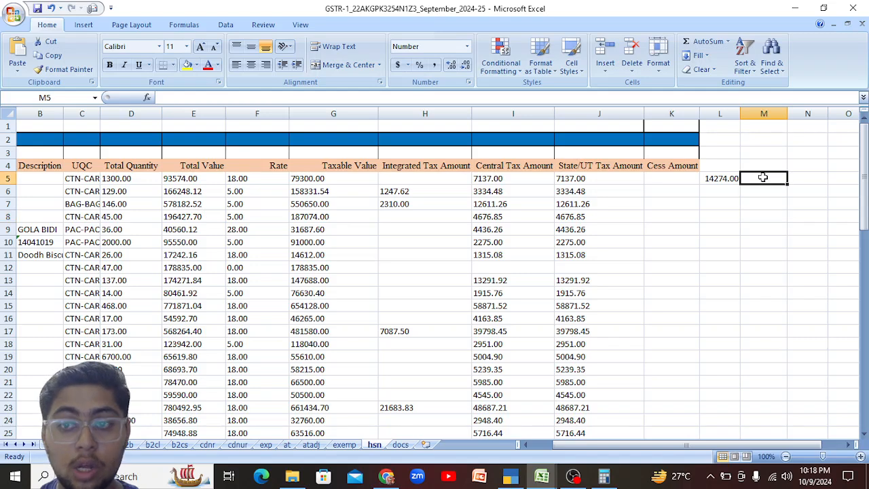
text(=)
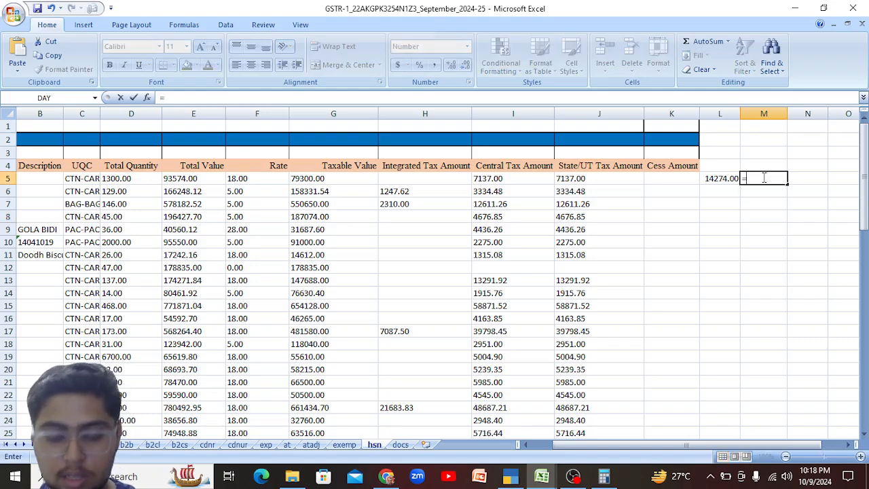
click(343, 180)
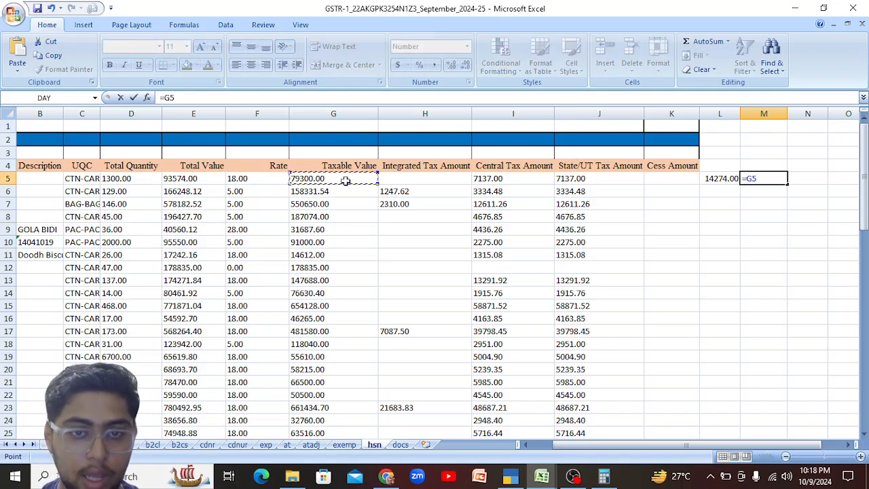
text(*)
click(253, 179)
text(/100)
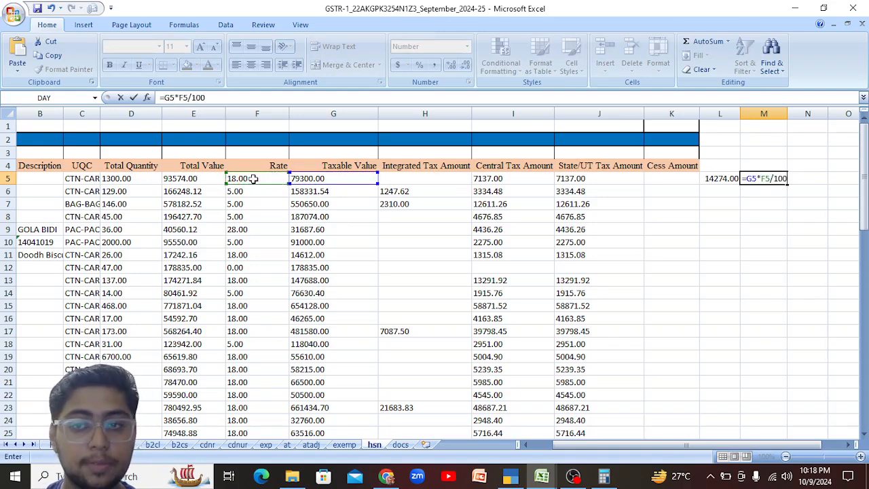
key(Return)
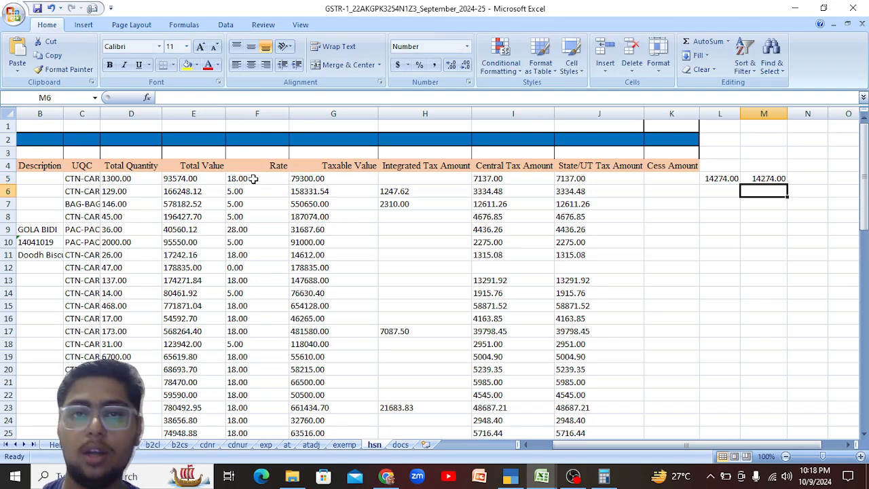
Review the taxable value in G5, the rates in rows 6, 9 and 10, and the expected-tax formula in M5.
click(303, 182)
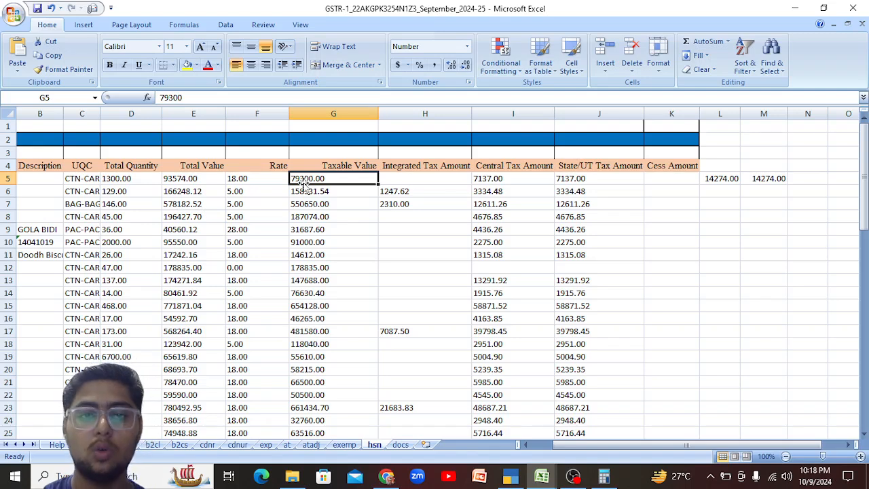
click(266, 185)
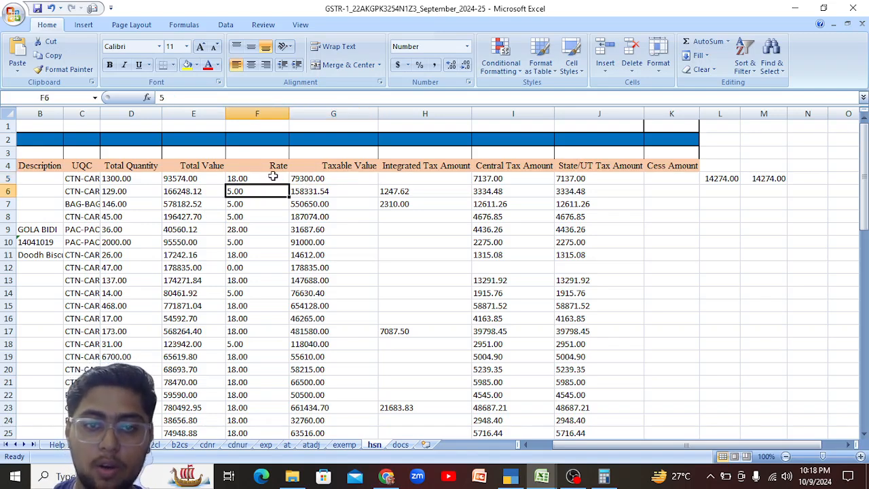
click(278, 191)
click(266, 237)
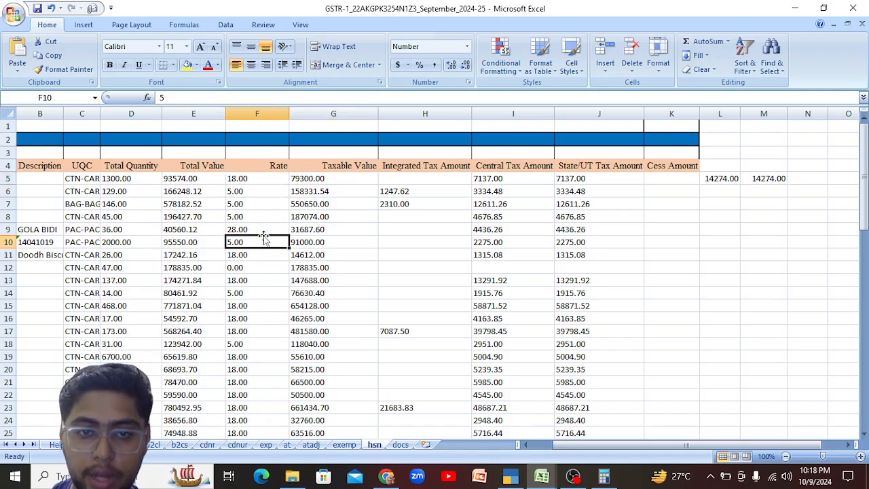
click(269, 229)
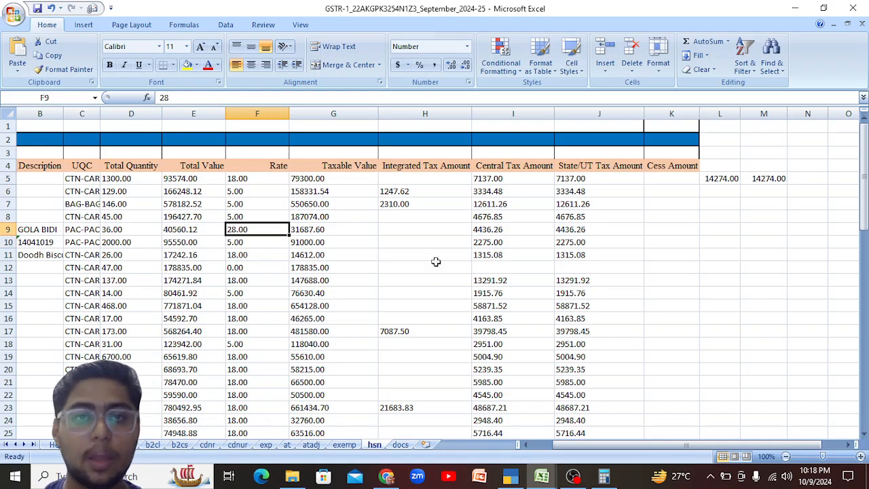
click(779, 178)
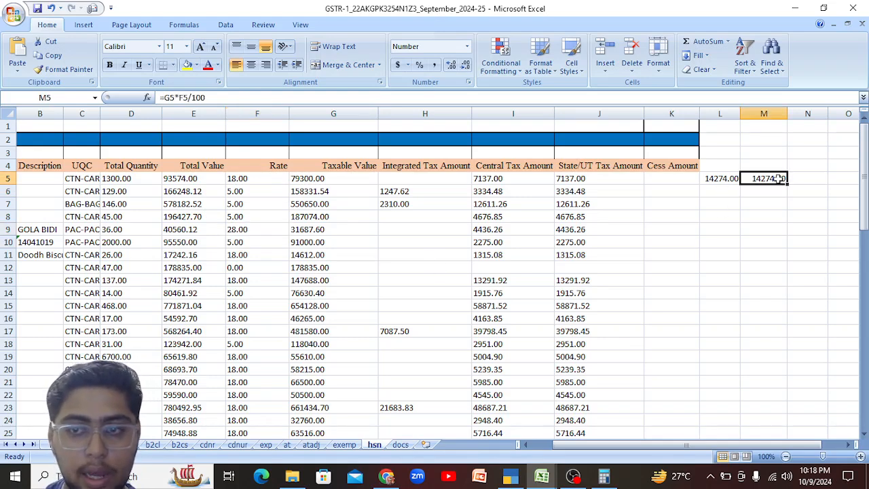
Compute the difference between row 5's total tax and expected tax in cell N5 with the formula =L5-M5.
click(812, 179)
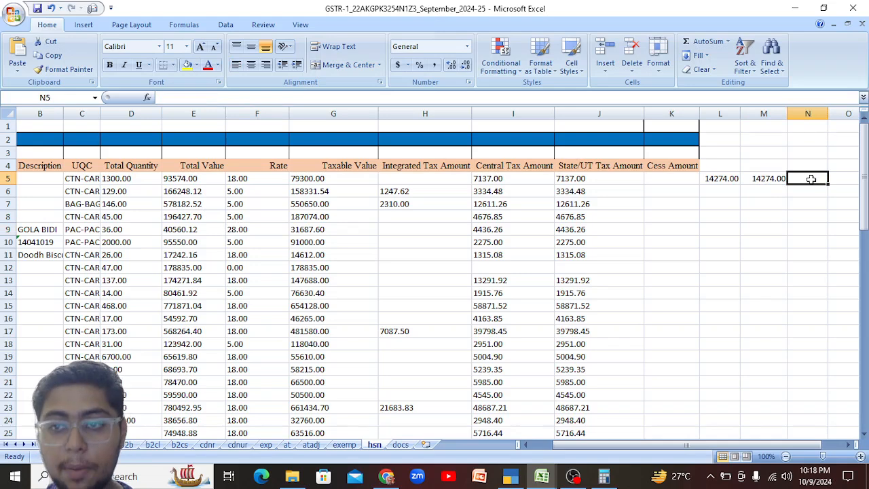
text(=L5)
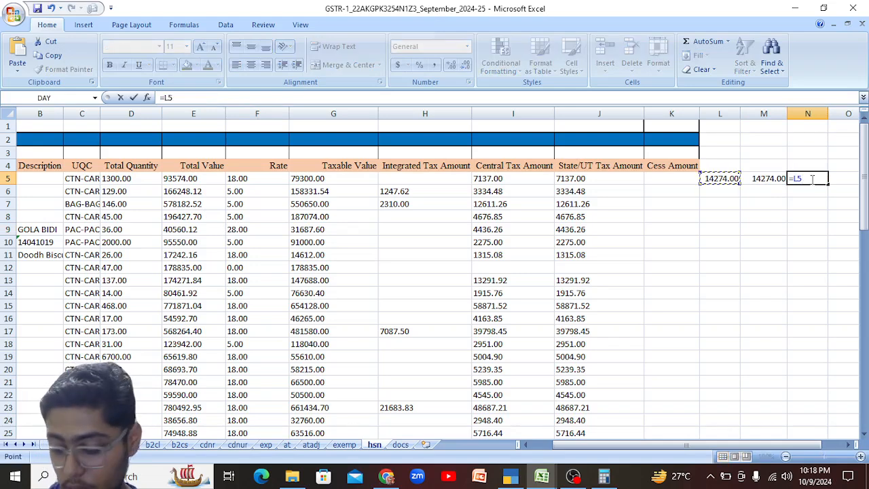
text(-M5)
key(Return)
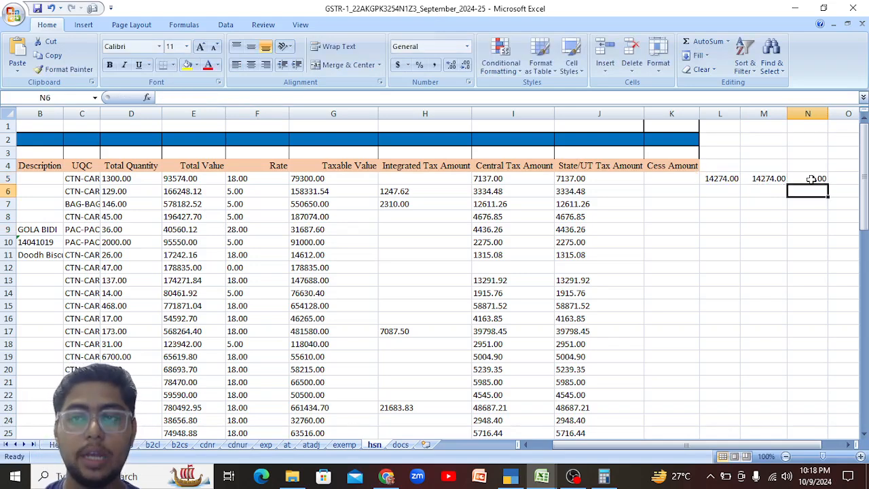
Check the difference in N5 against row 5's integrated, central and state tax amounts and their total in L5.
click(818, 182)
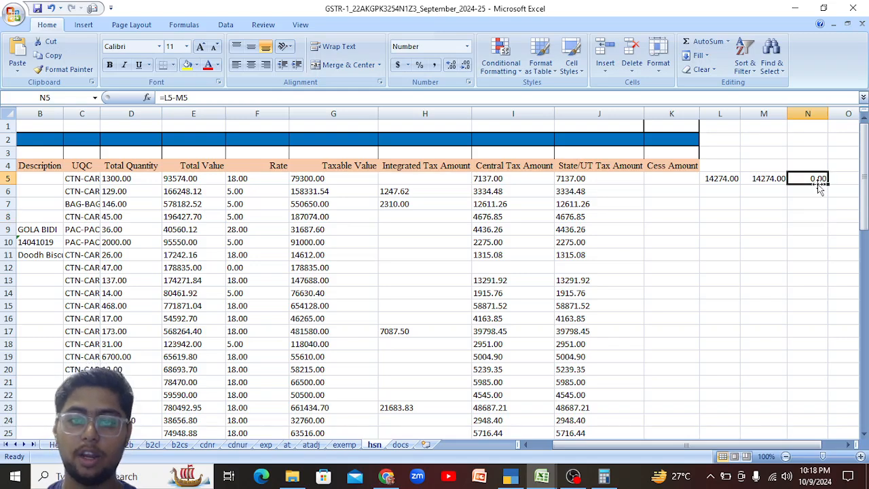
drag(547, 170, 562, 171)
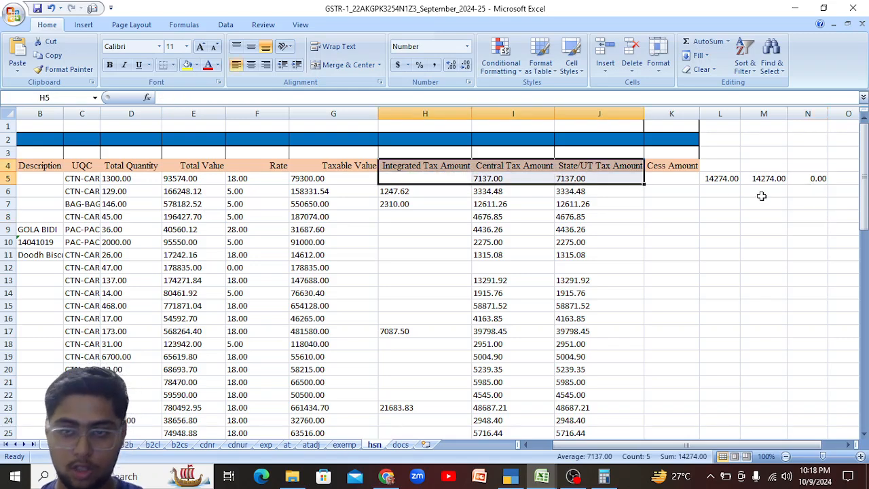
click(722, 178)
click(448, 181)
drag(450, 181, 524, 173)
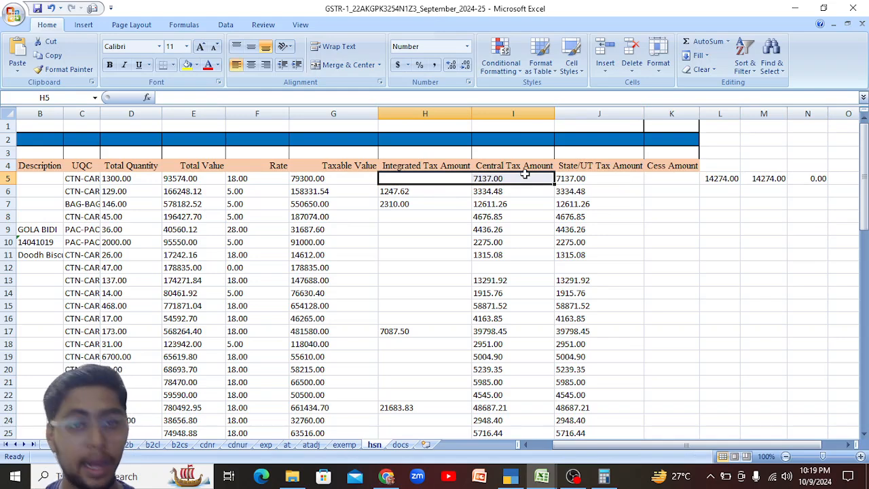
click(501, 229)
drag(462, 181, 583, 175)
click(719, 180)
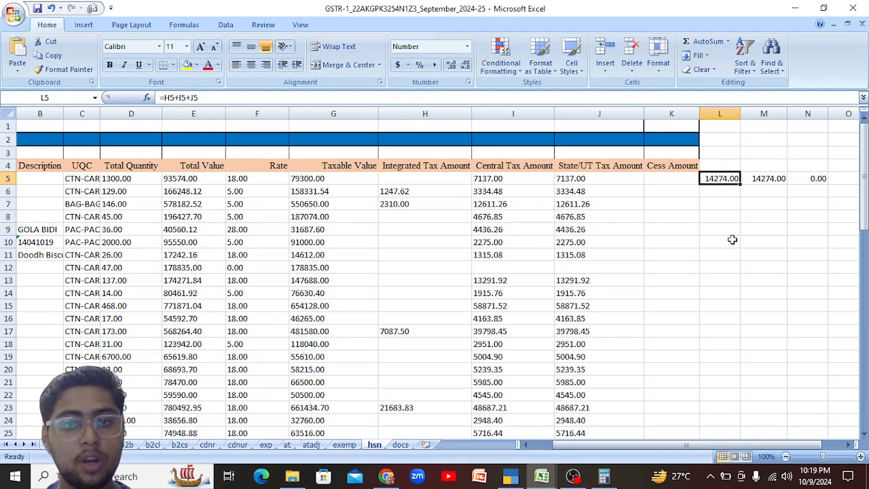
Fill the total-tax, expected-tax and difference formulas in L5:N5 down through row 71.
click(776, 180)
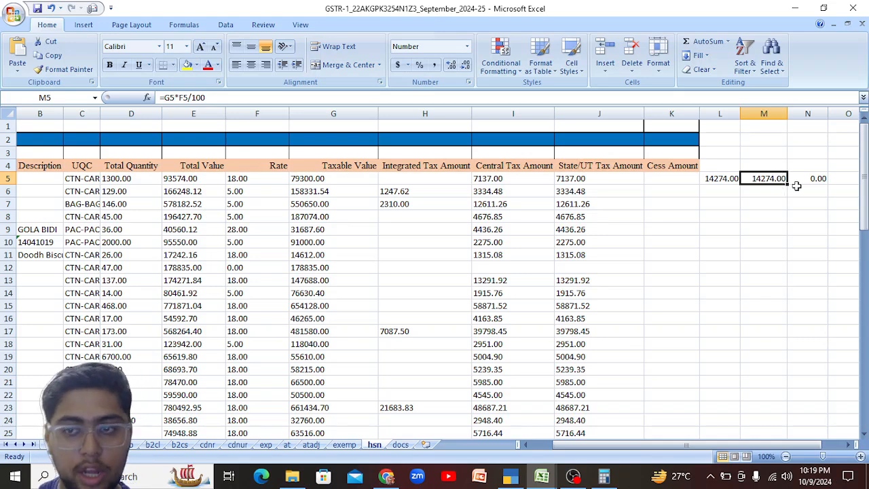
click(817, 178)
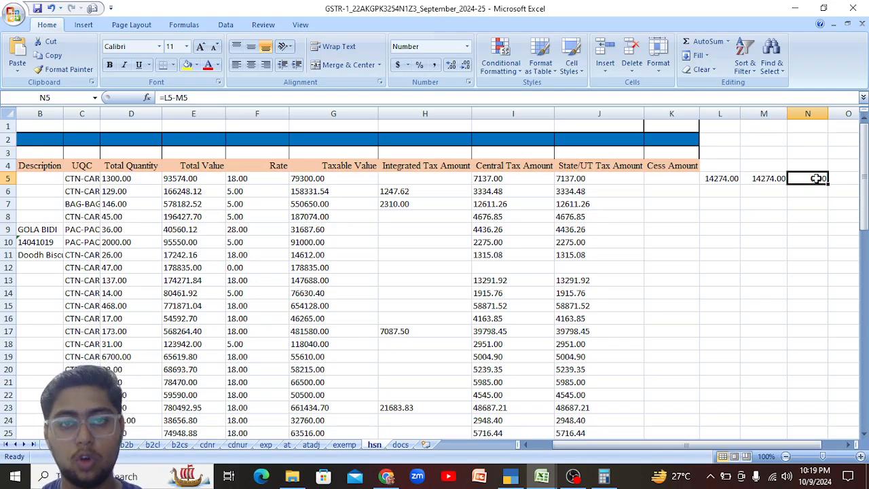
drag(714, 178, 736, 328)
click(733, 319)
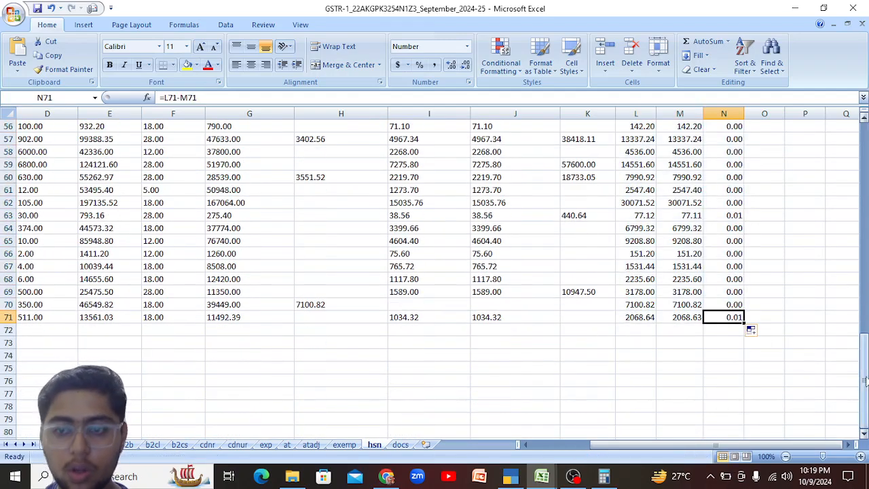
Examine the tax differences in column N from row 71 upward for rows where the totals do not match.
key(Up)
key(Up)
key(Up)
key(Up)
key(Up)
key(Up)
key(Up)
key(Up)
key(Up)
key(Up)
key(Up)
key(Up)
key(Up)
key(Up)
key(Up)
key(Up)
key(Up)
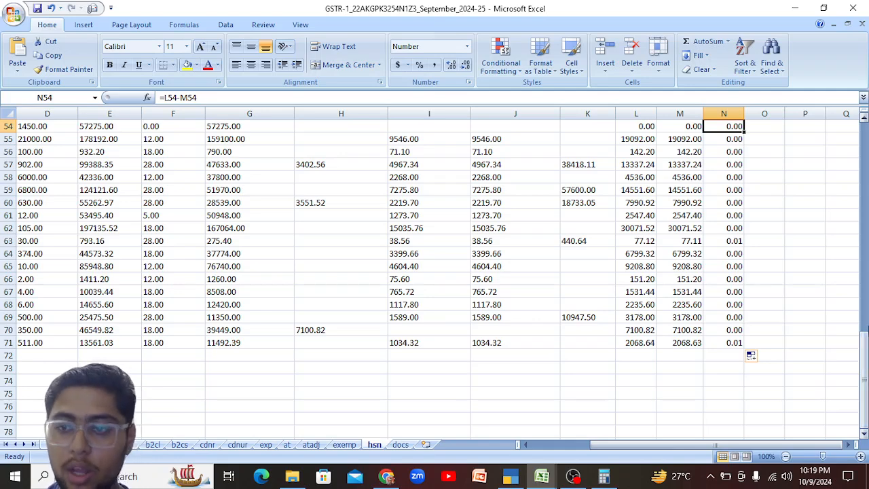
click(739, 341)
drag(739, 341, 729, 258)
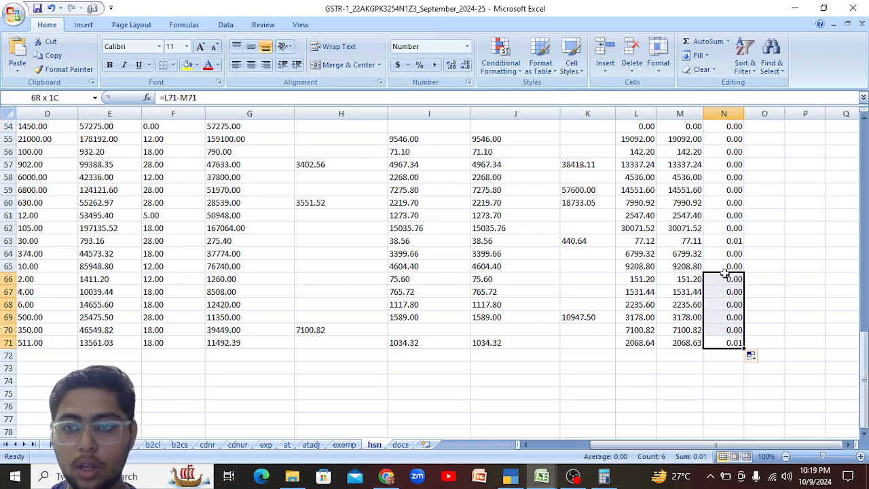
click(731, 257)
key(Up)
key(Up)
key(Up)
key(Up)
key(Up)
key(Up)
key(Up)
key(Up)
key(Up)
key(Up)
key(Up)
key(Up)
key(Up)
key(Up)
key(Up)
key(Up)
key(Up)
key(Up)
key(Up)
key(Up)
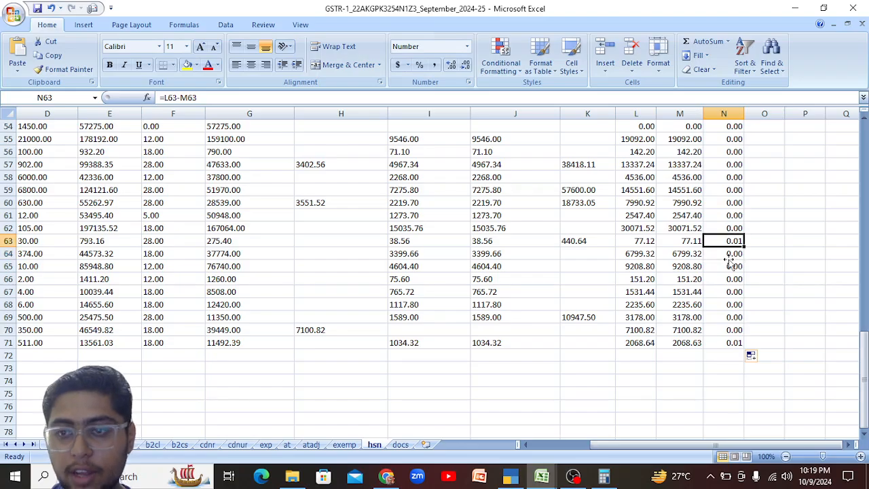
key(Up)
key(Up)
key(Up)
key(Up)
key(Up)
key(Up)
key(Up)
key(Up)
key(Up)
key(Up)
key(Up)
key(Up)
key(Up)
key(Up)
key(Up)
key(Up)
key(Up)
key(Up)
key(Up)
key(Up)
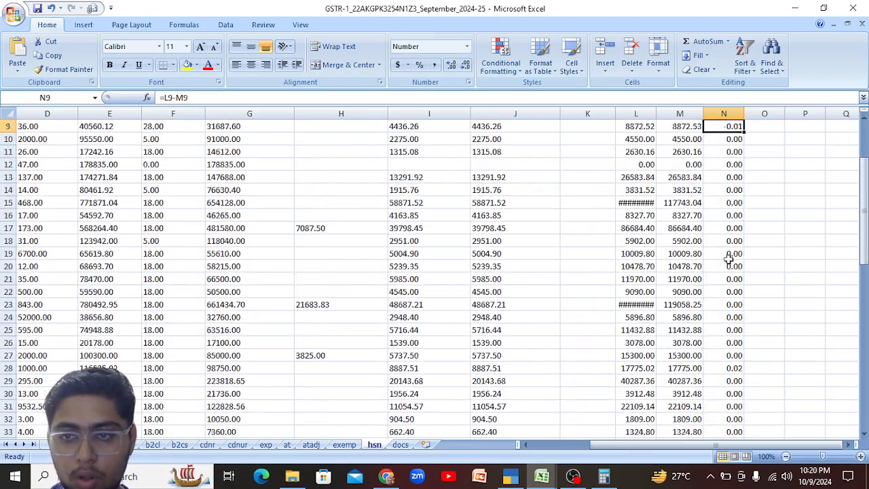
Review the differences in N6:N21 and the total-tax, expected-tax and difference values in columns L to N from row 5 down.
drag(731, 191, 724, 377)
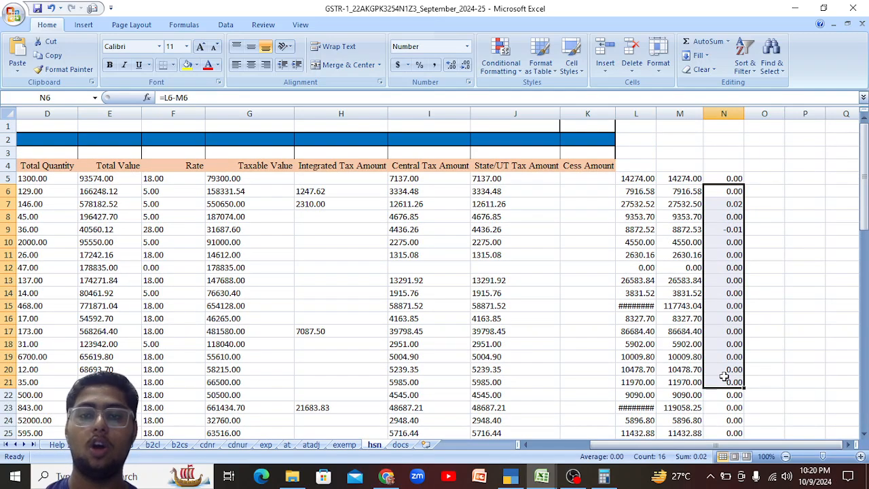
click(810, 166)
drag(641, 178, 726, 344)
click(789, 178)
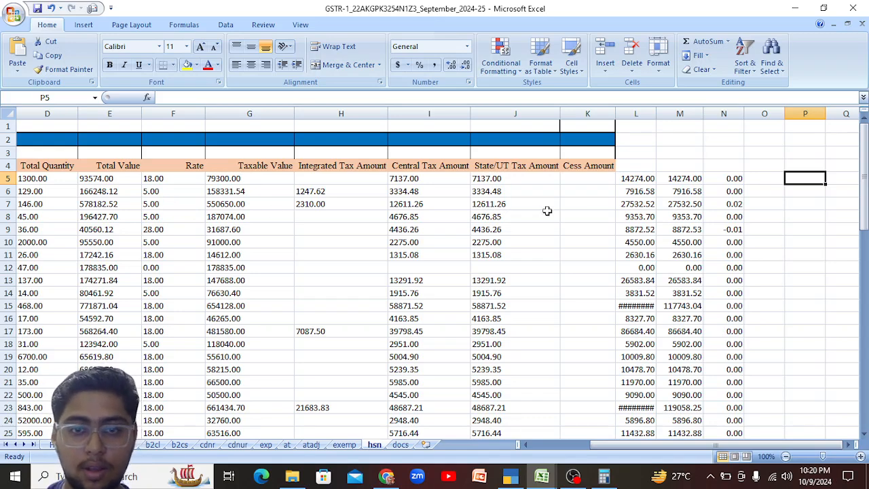
click(601, 202)
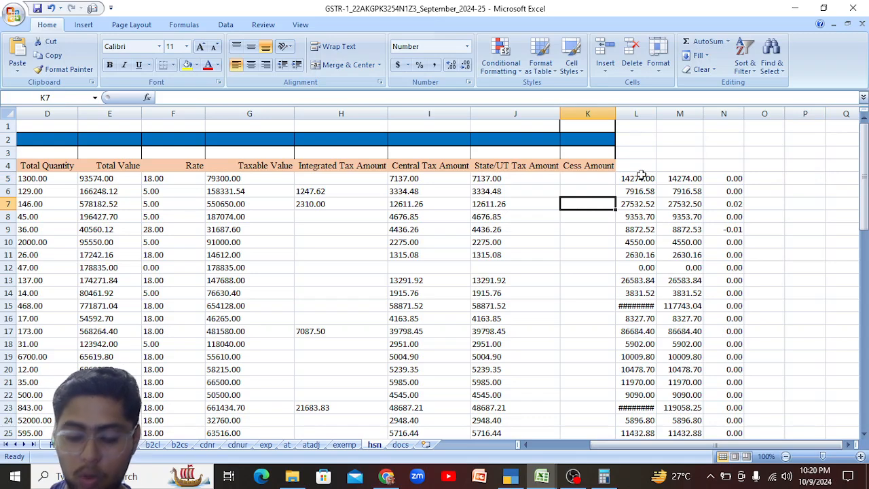